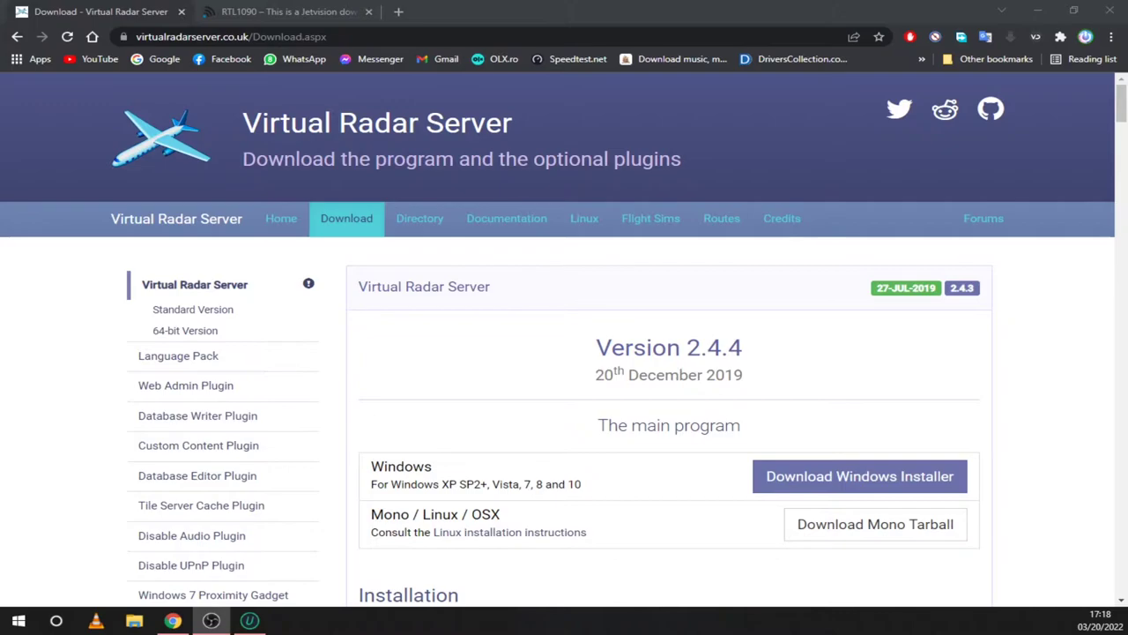
- Switch to the rtl1090.com tab and scroll down to the RTL1090 SCOPE beta download
key("ctrl+Tab")
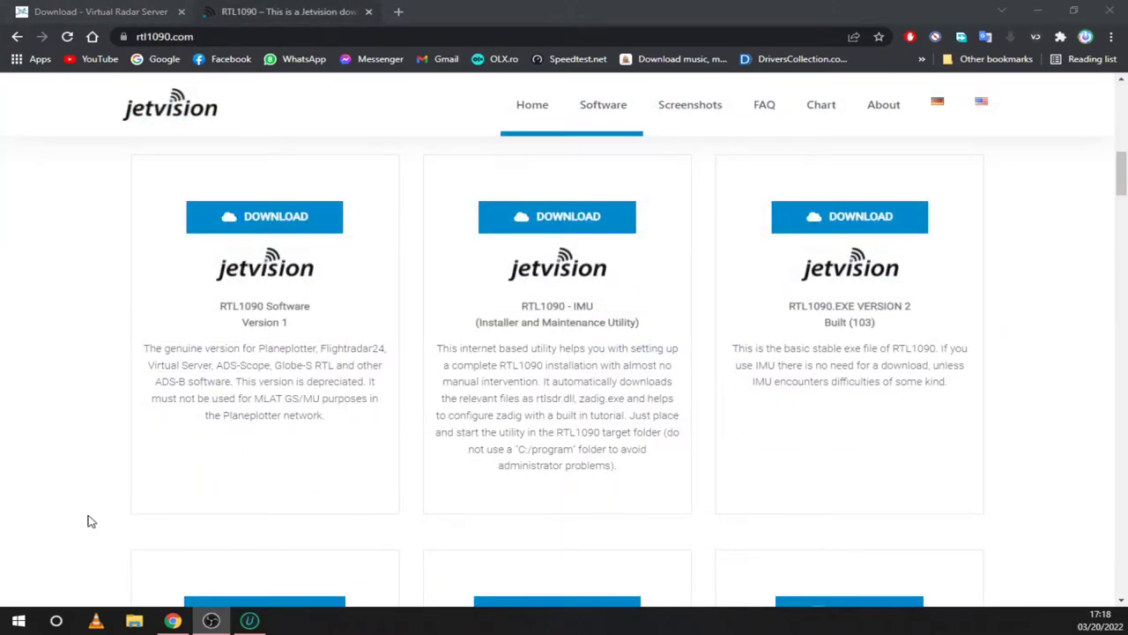
scroll(88, 521, "down", 4)
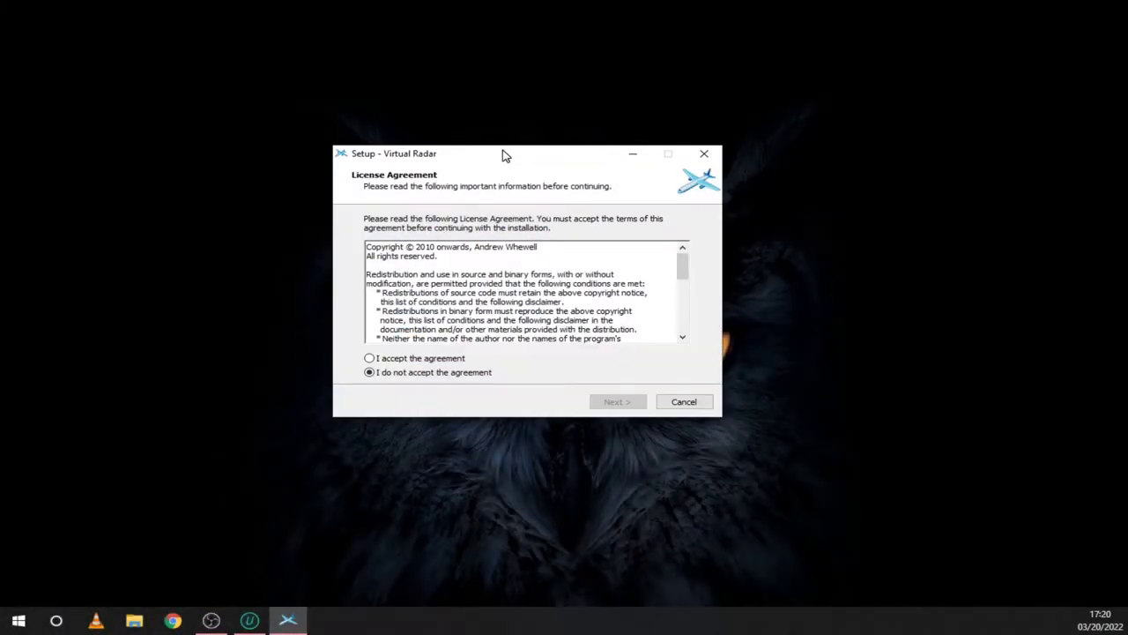
- Accept the licence and install to C:\Program Files (x86)\VirtualRadar, keeping default port 80
left_click(422, 362)
left_click(612, 401)
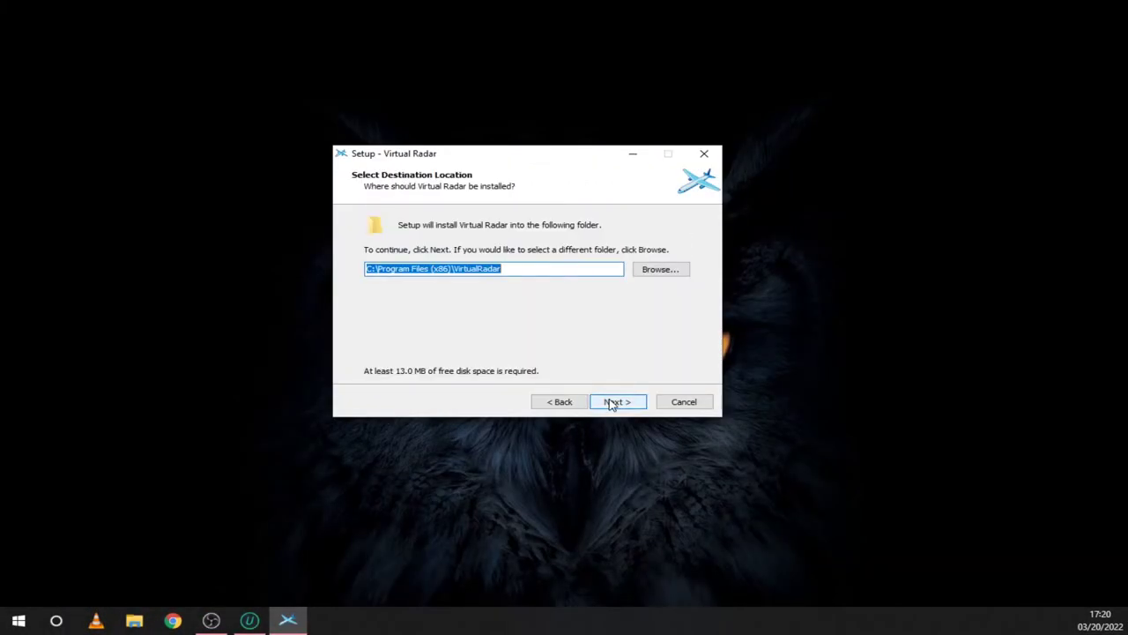
left_click(612, 402)
left_click(612, 402)
left_click(612, 402)
left_click(613, 402)
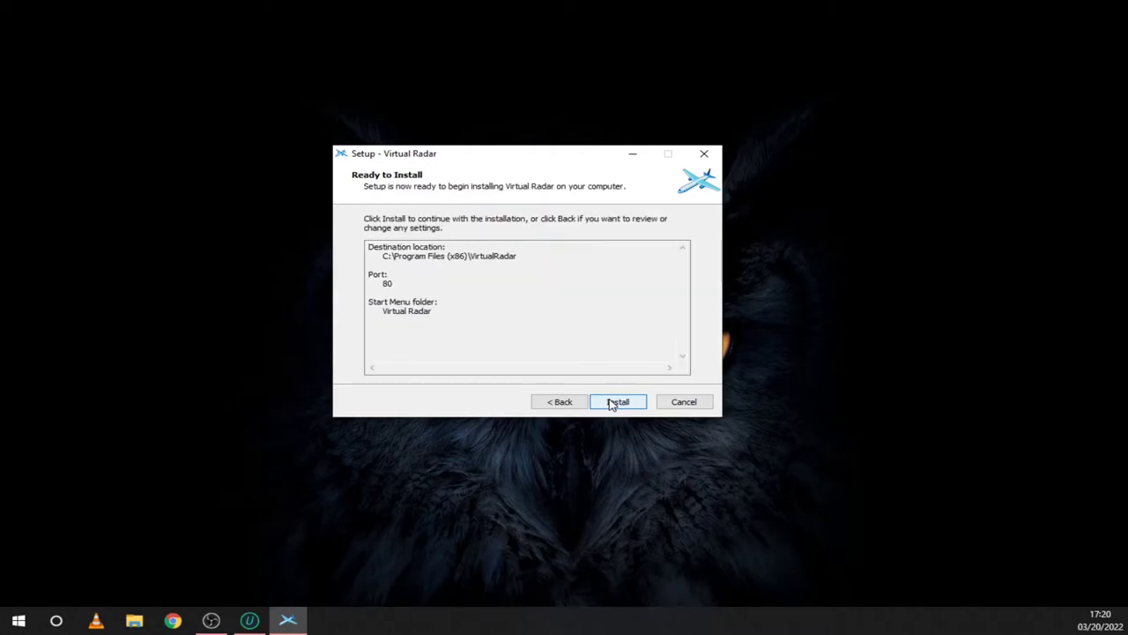
left_click(612, 402)
- Create a new desktop folder named RTL1090
right_click(550, 302)
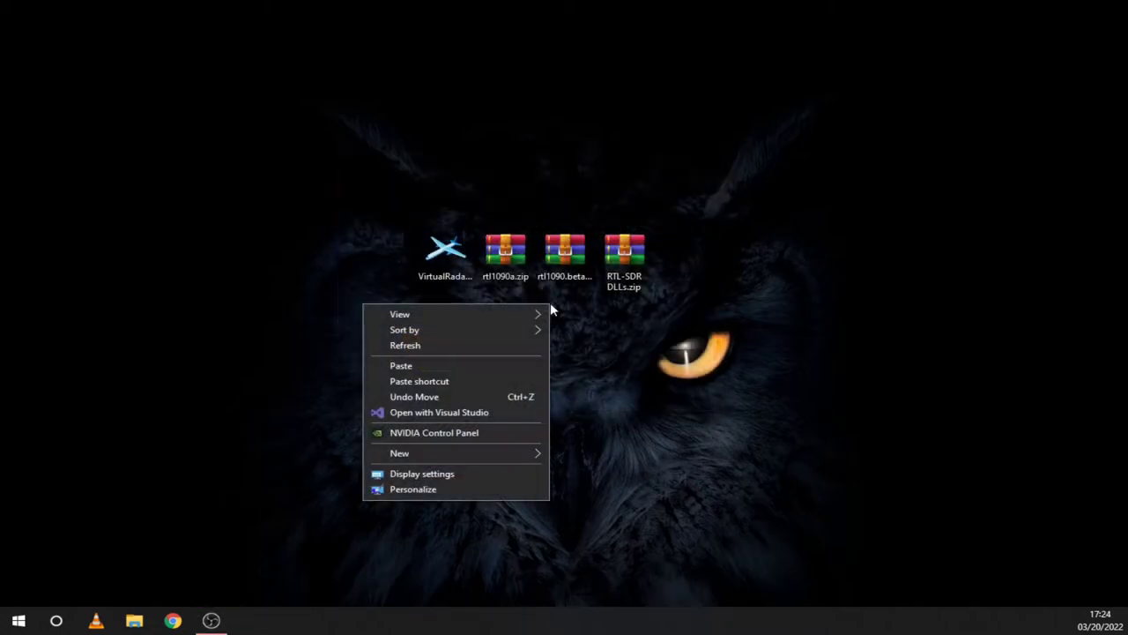
mouse_move(530, 454)
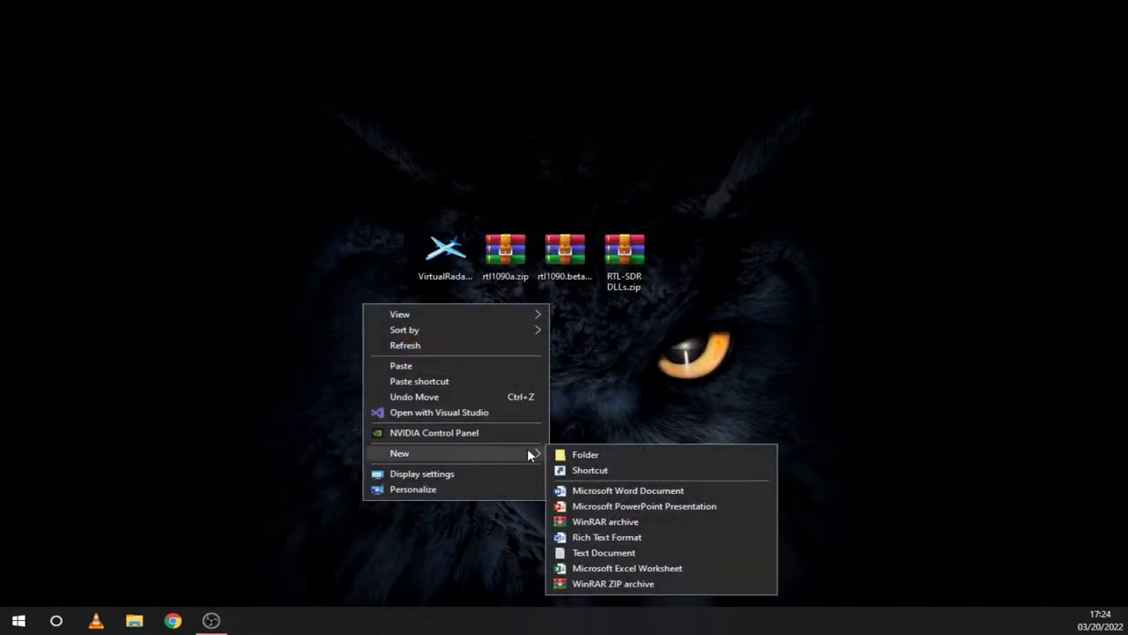
left_click(566, 454)
type("RTL1090")
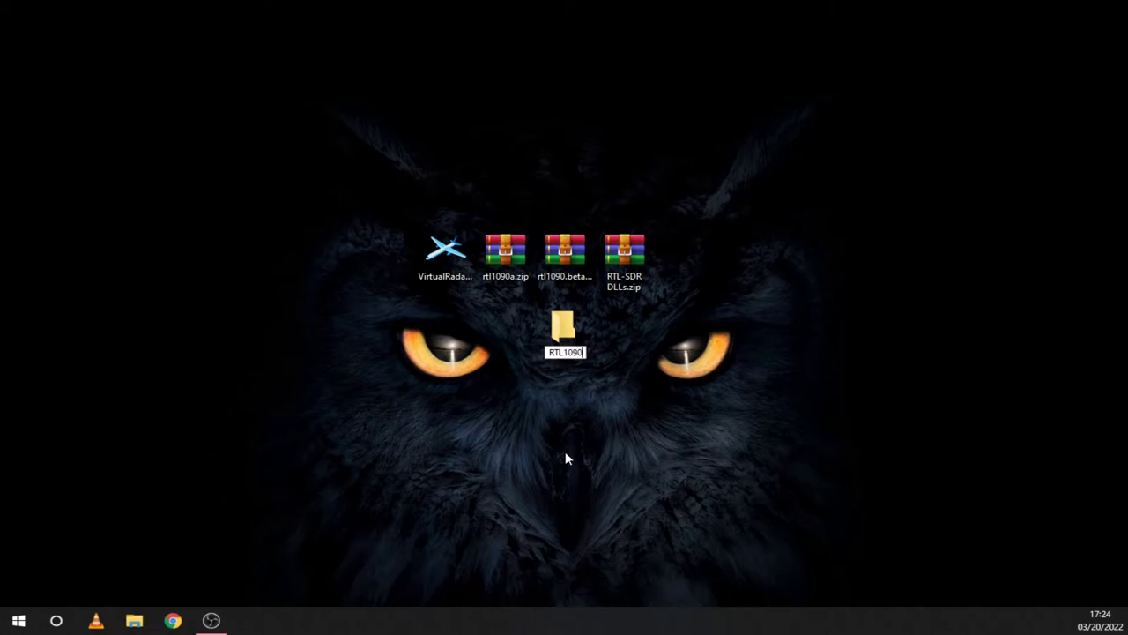
key("Return")
- Extract rtl1090a.zip into the RTL1090 folder
right_click(514, 252)
left_click(479, 297)
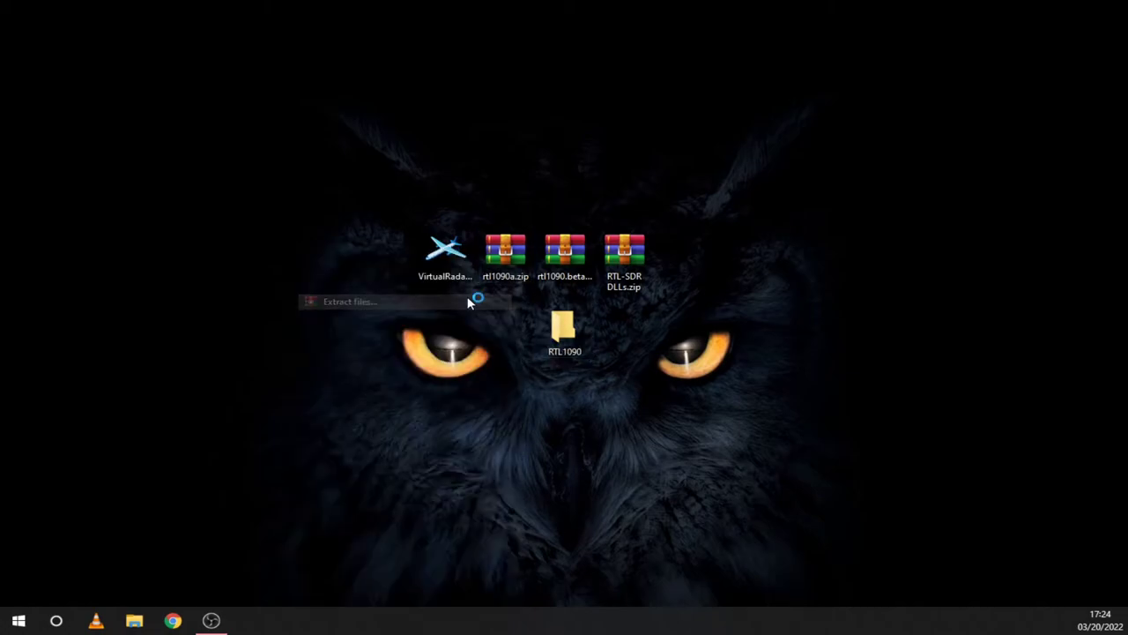
left_click(615, 418)
left_click(617, 455)
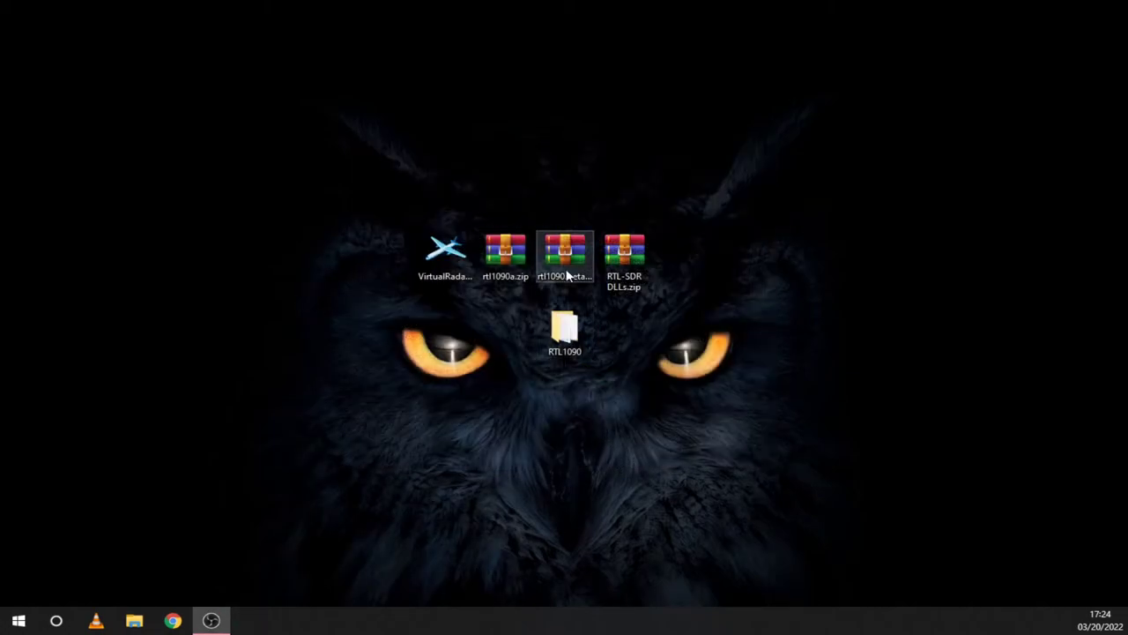
- Extract rtl1090.beta3.zip into RTL1090, replacing existing files
right_click(564, 246)
left_click(504, 300)
left_click(615, 417)
left_click(610, 454)
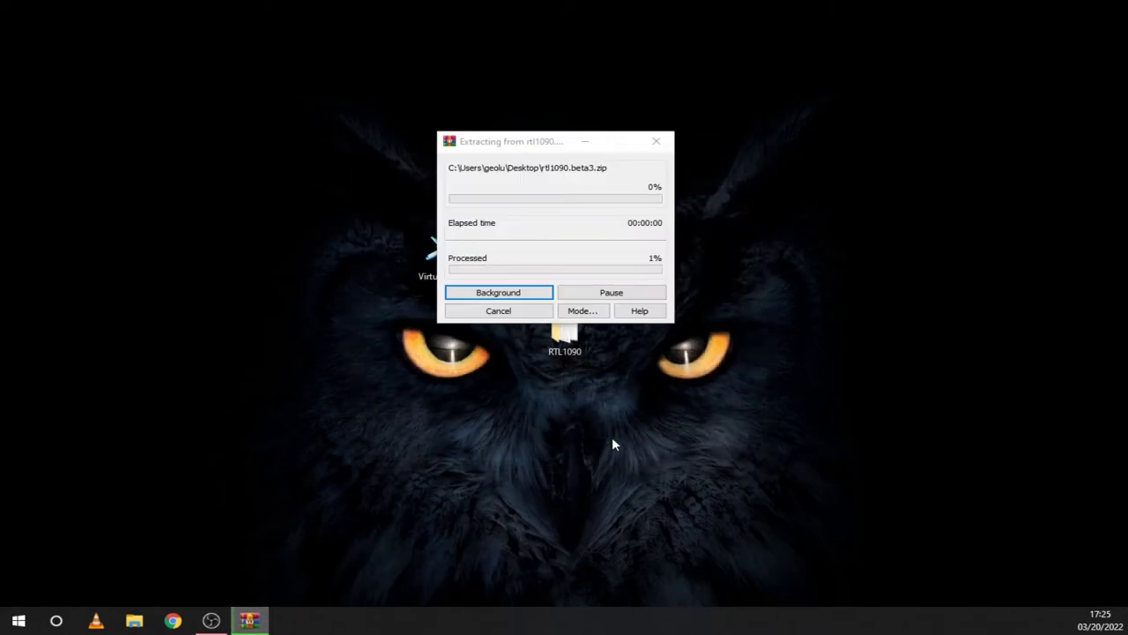
left_click(541, 382)
- Extract RTL-SDR DLLs.zip into RTL1090, replacing all existing files
right_click(627, 264)
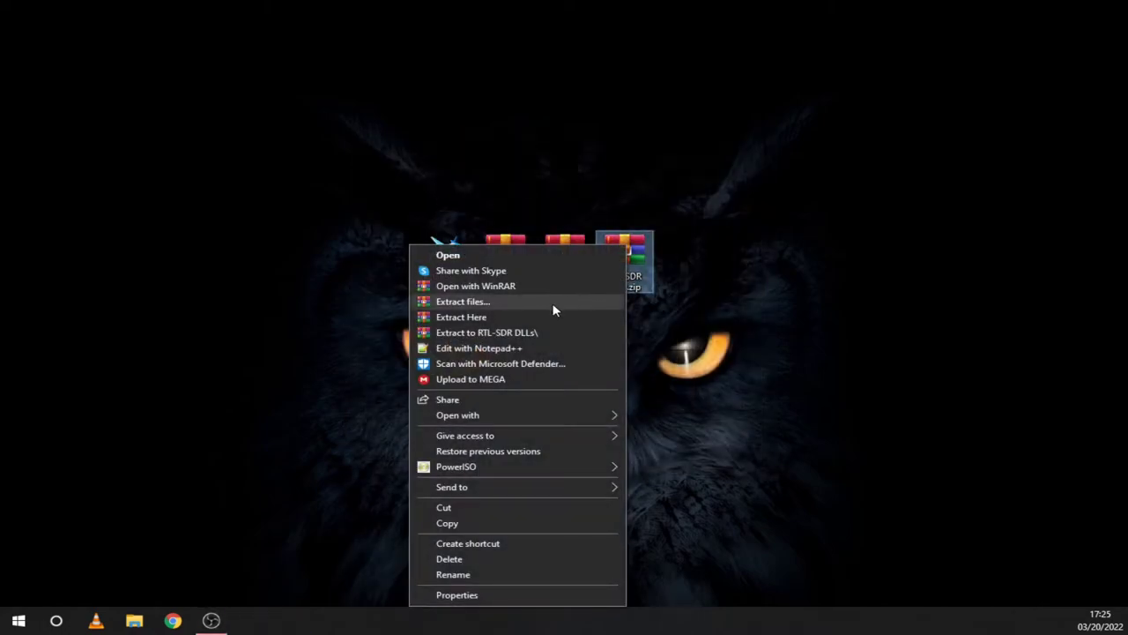
left_click(555, 300)
left_click(616, 418)
left_click(610, 454)
left_click(549, 384)
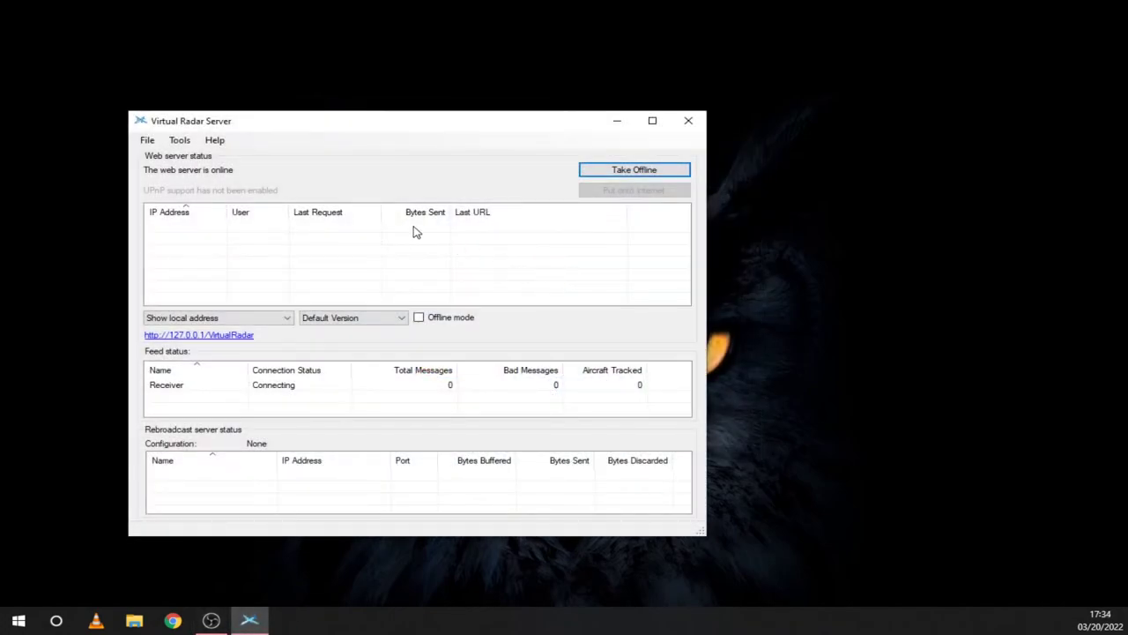
- Run the receiver wizard in Options to set up a locally run software-defined radio
left_click(181, 139)
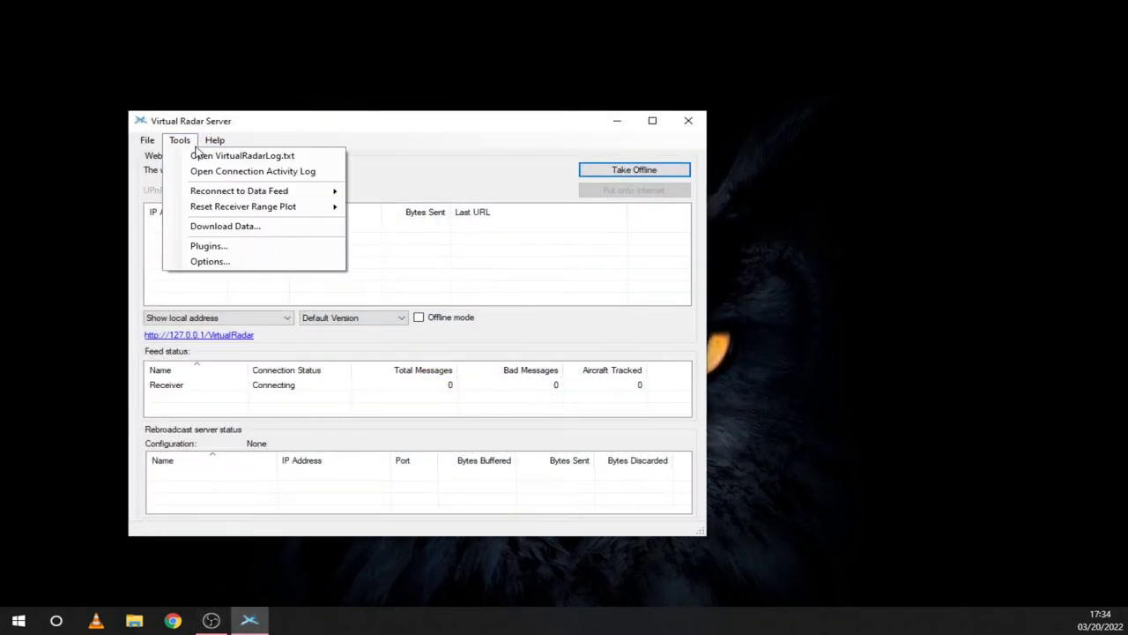
left_click(226, 262)
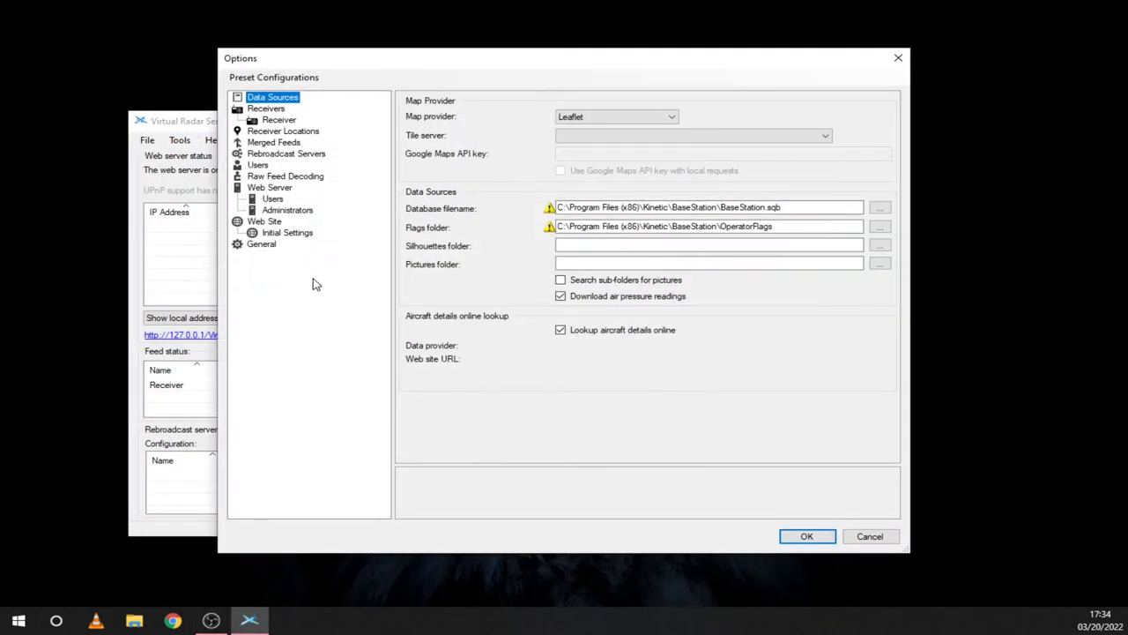
left_click(279, 120)
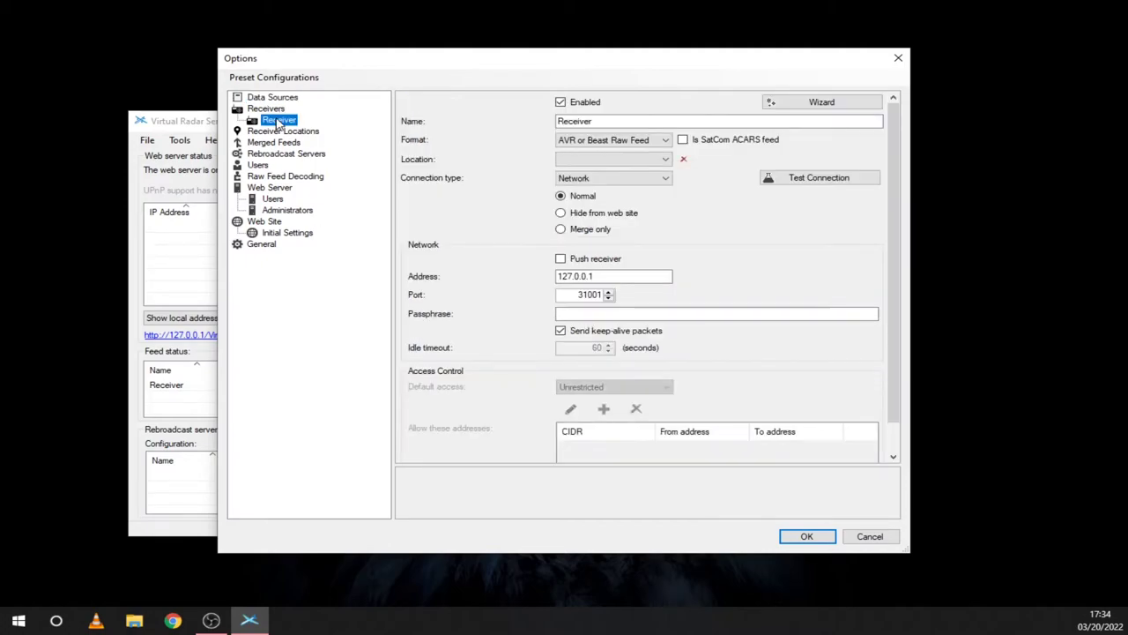
left_click(767, 104)
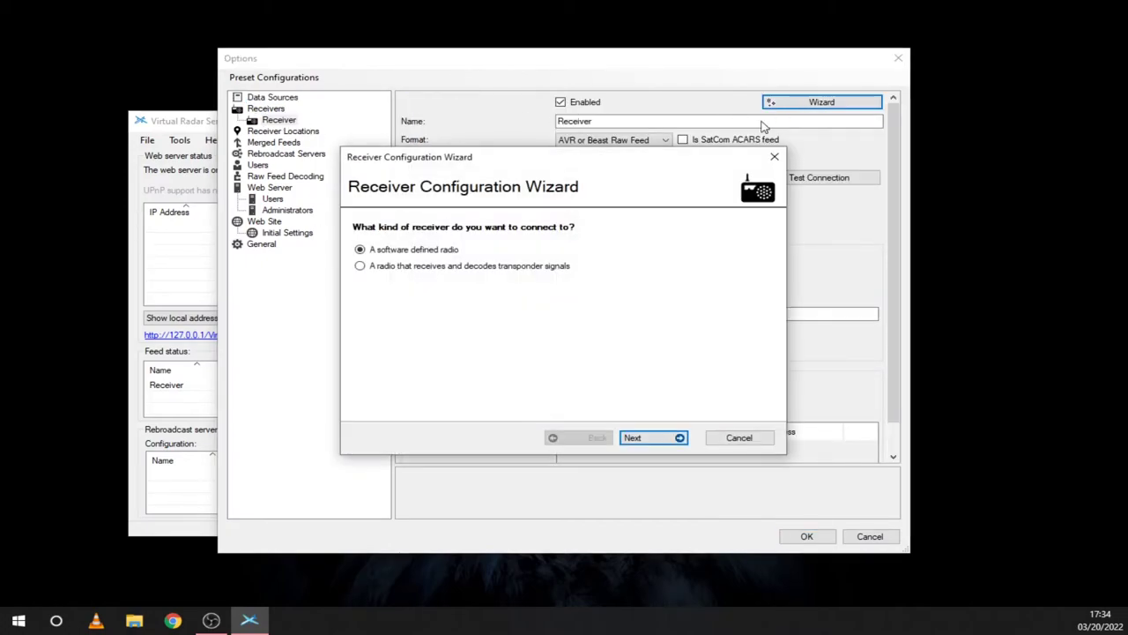
left_click(665, 438)
left_click(664, 439)
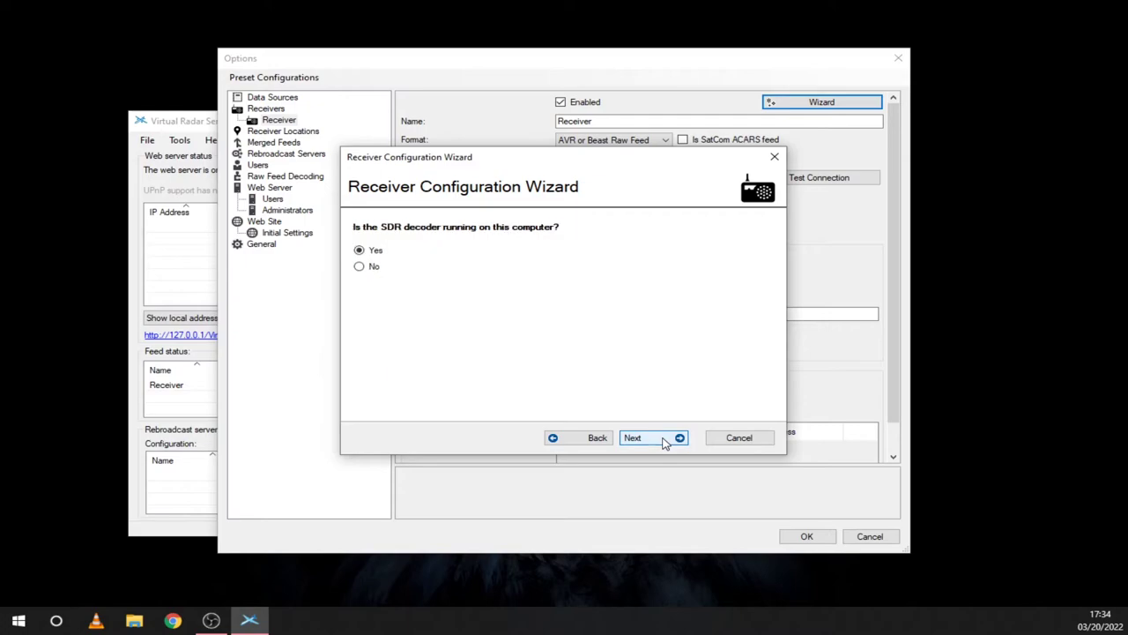
left_click(664, 439)
left_click(665, 440)
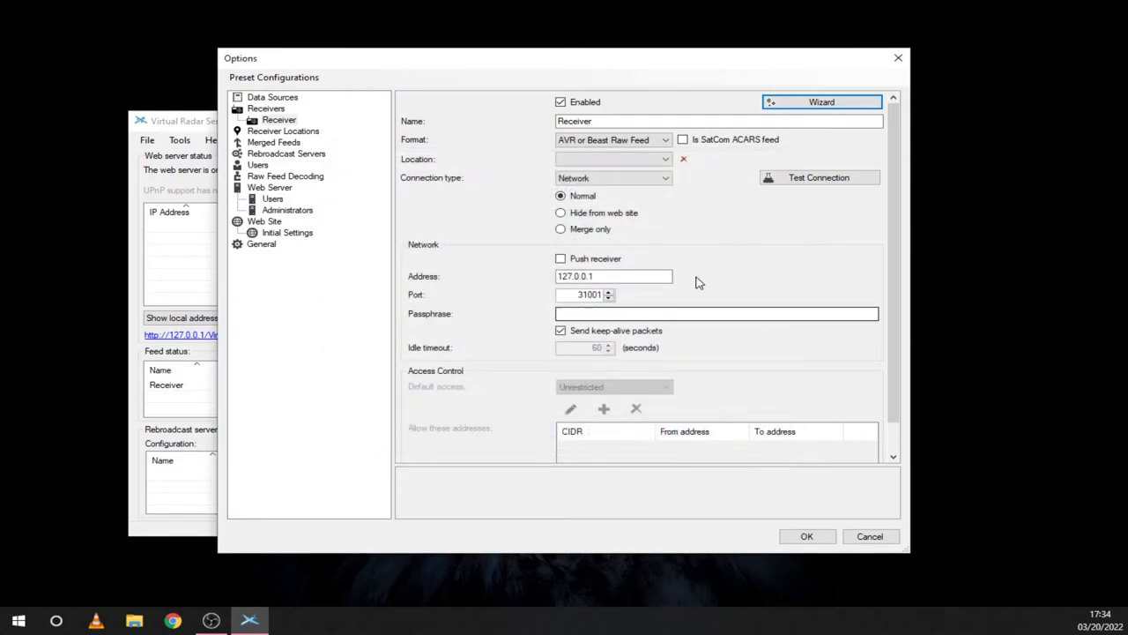
- Rename the receiver to RTL1090 and save the options
double_click(635, 120)
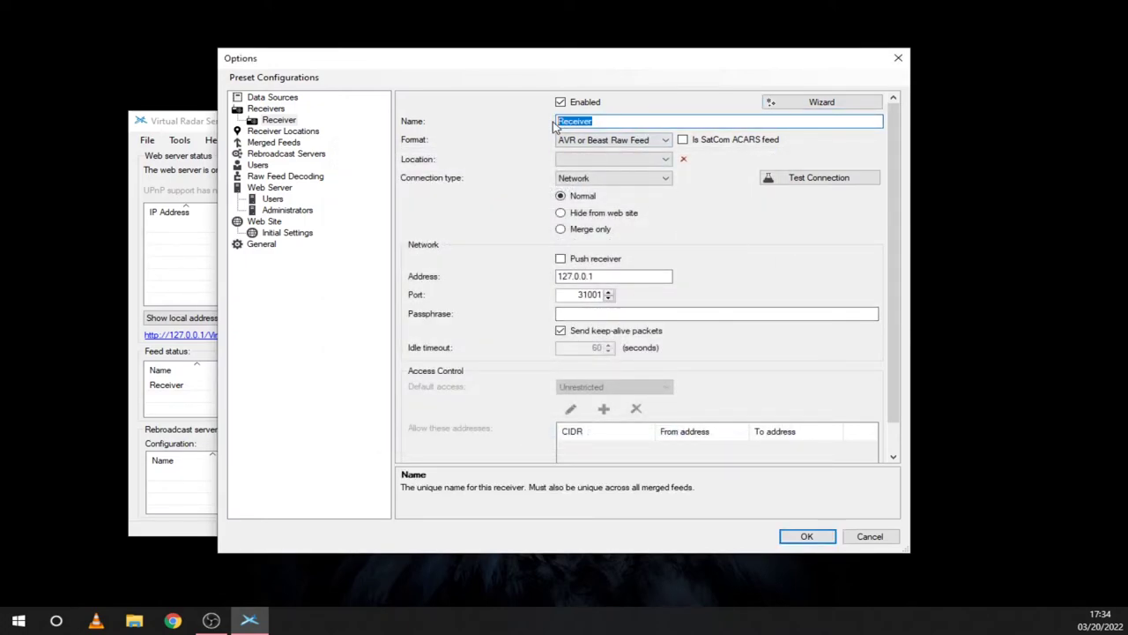
type("RTL1090")
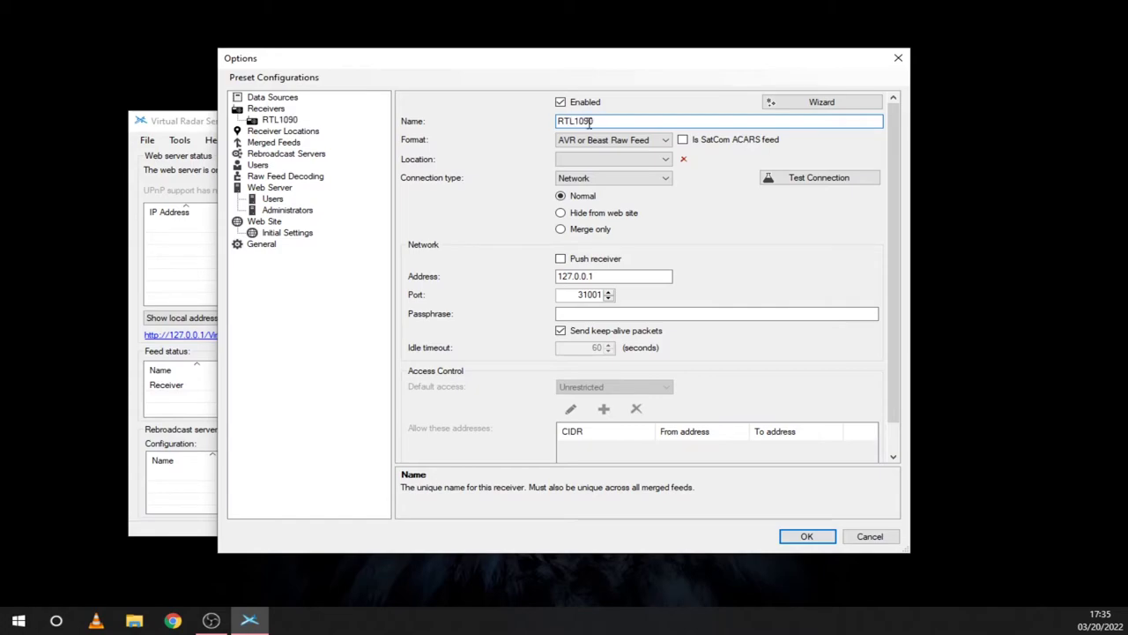
left_click(807, 536)
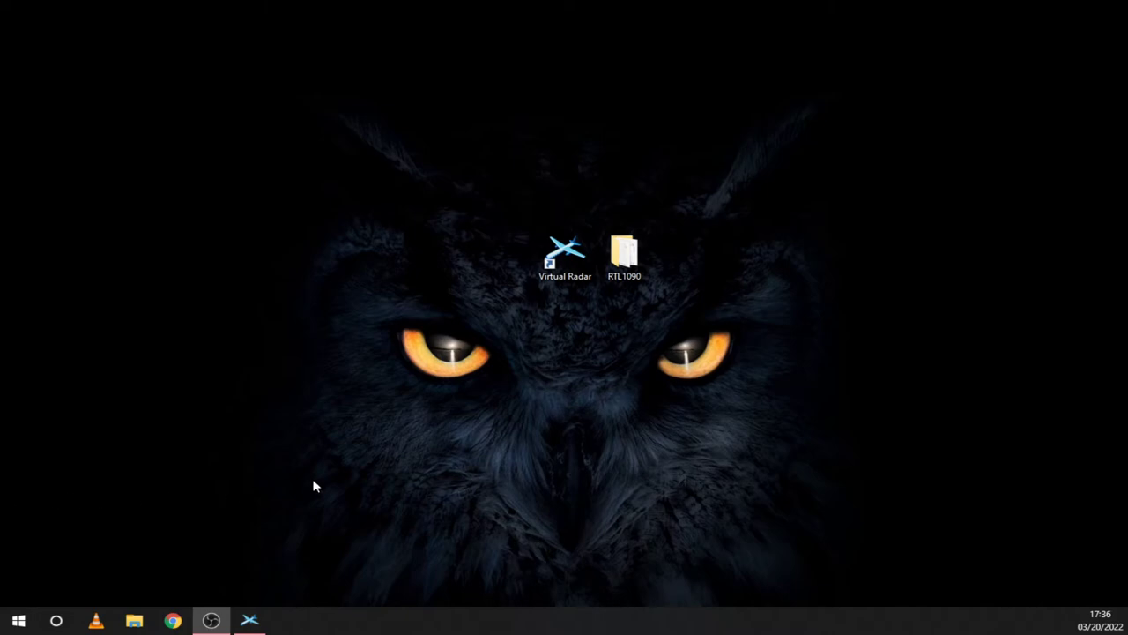
- Launch rtl1090.beta3 from the RTL1090 folder, start decoding 1090 MHz, and check the feed status
double_click(629, 284)
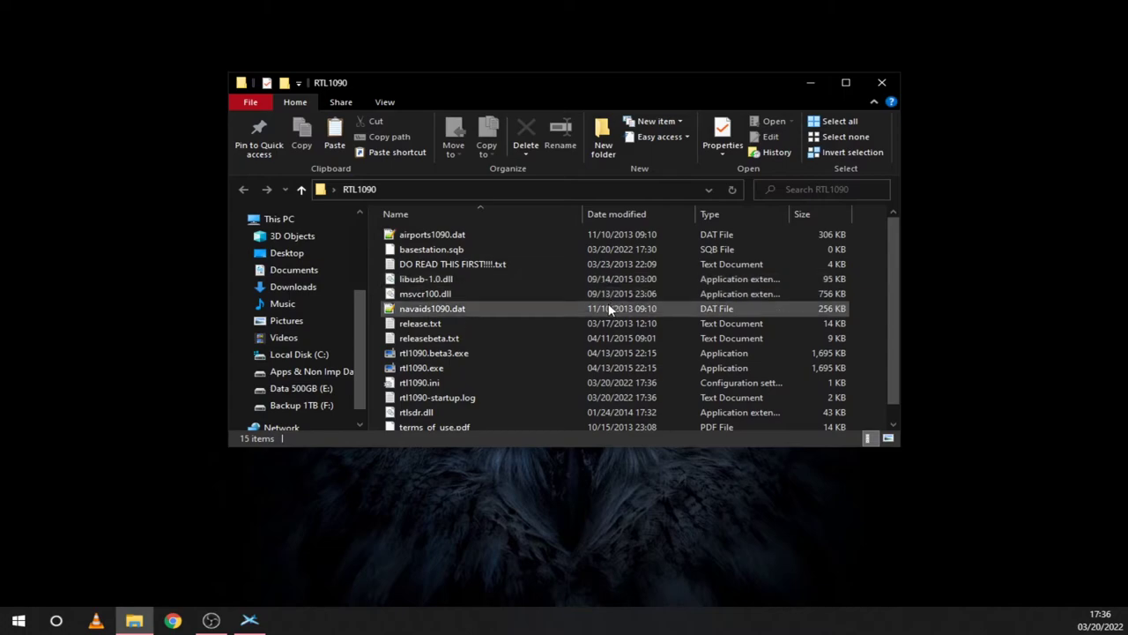
double_click(569, 353)
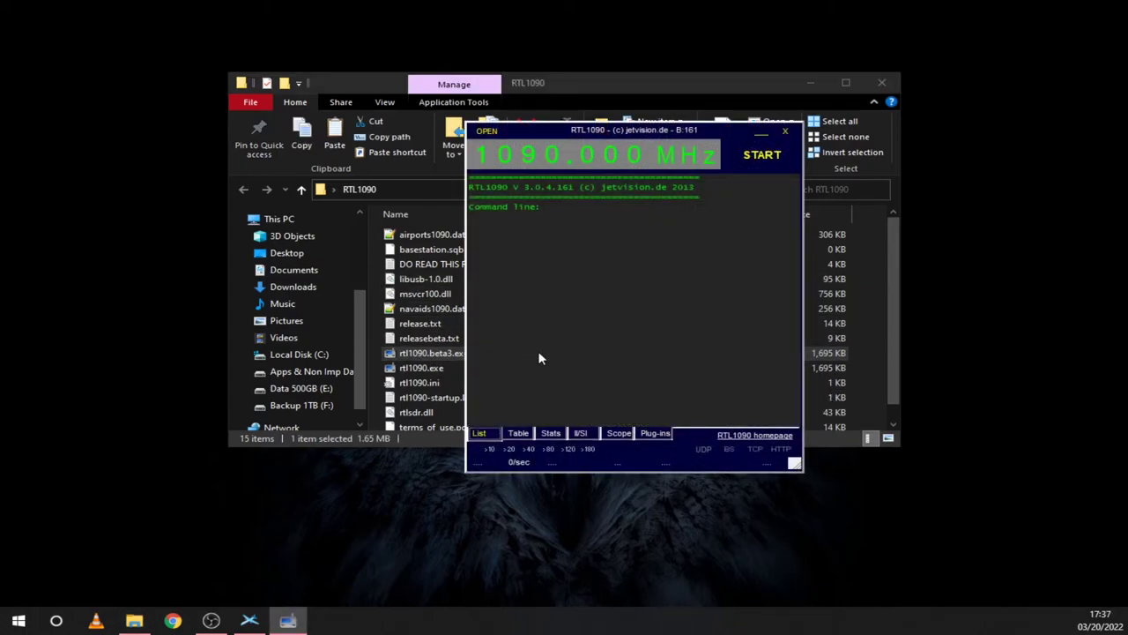
left_click(881, 80)
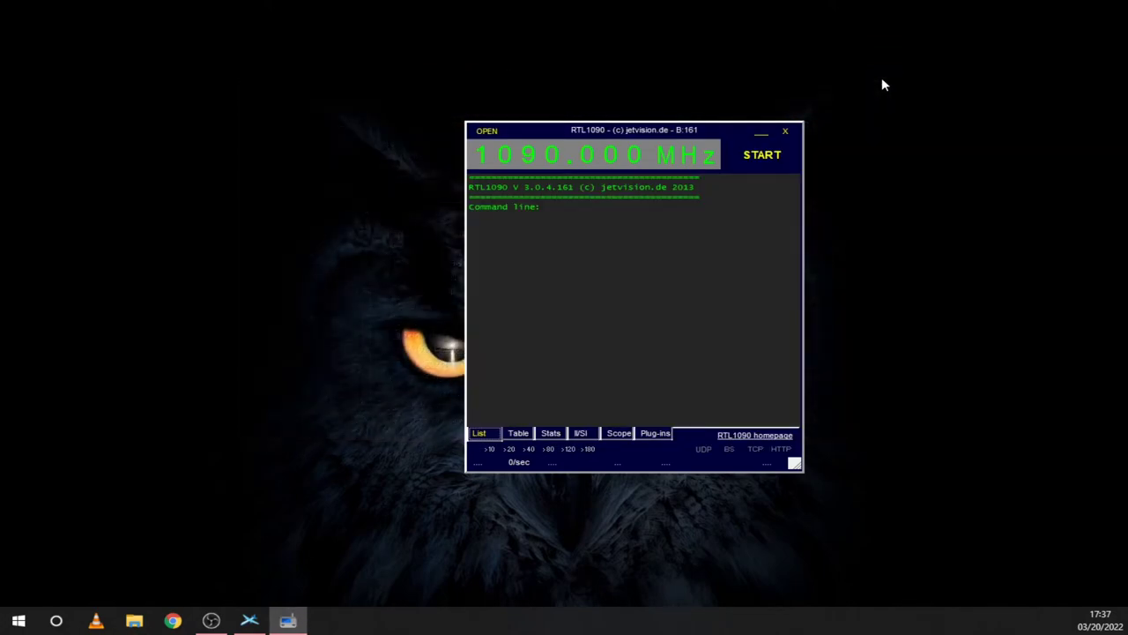
left_click(776, 157)
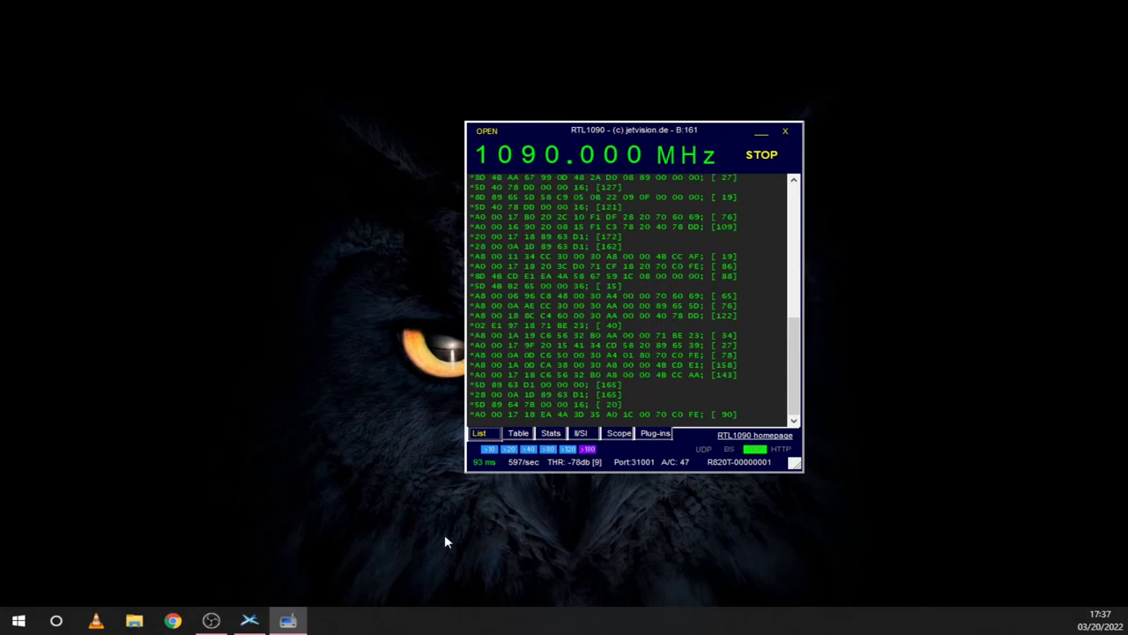
left_click(263, 621)
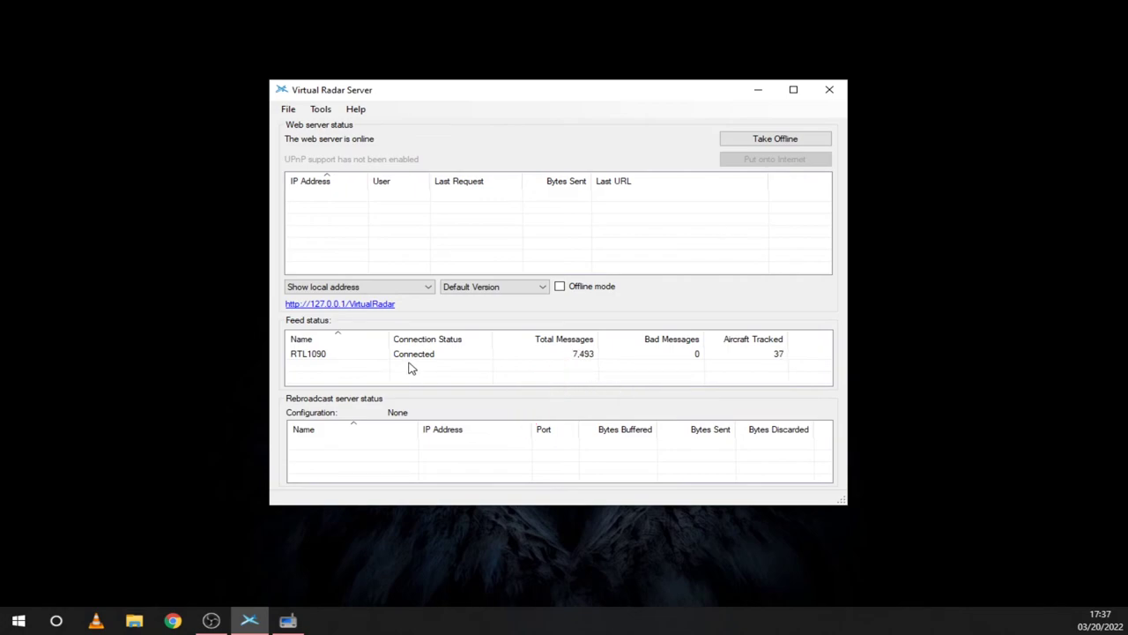
left_click(375, 304)
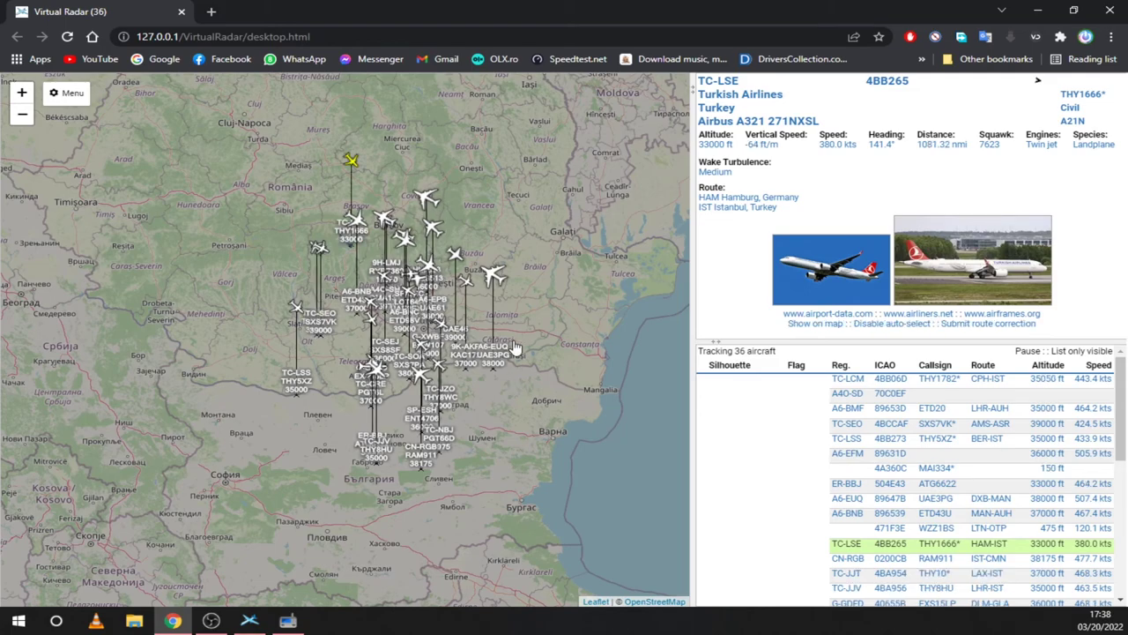
left_click(494, 277)
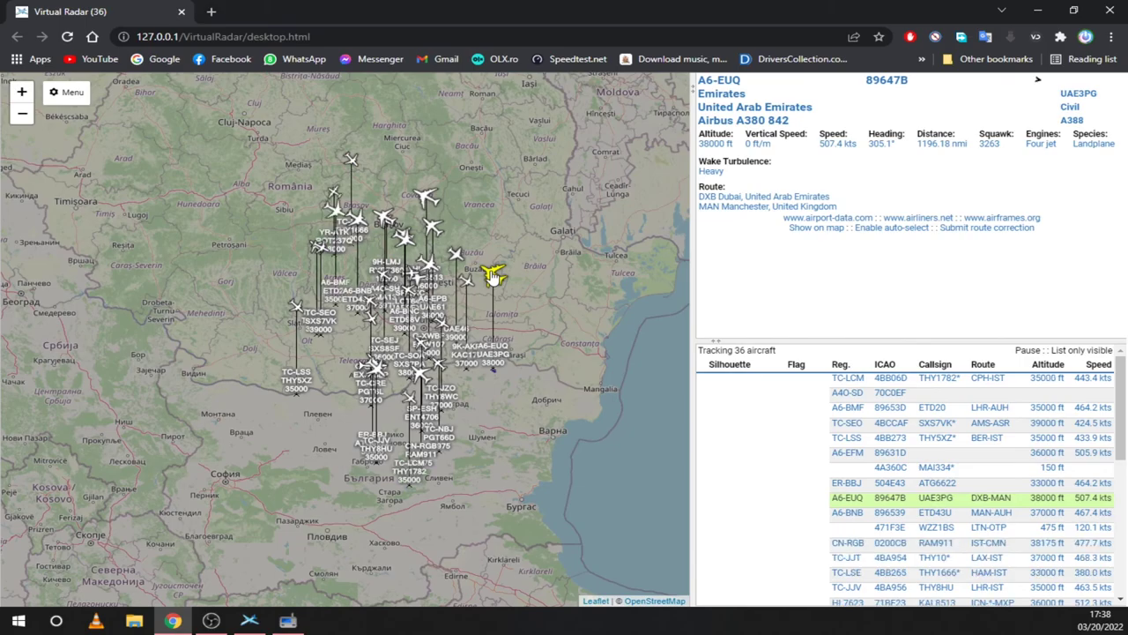